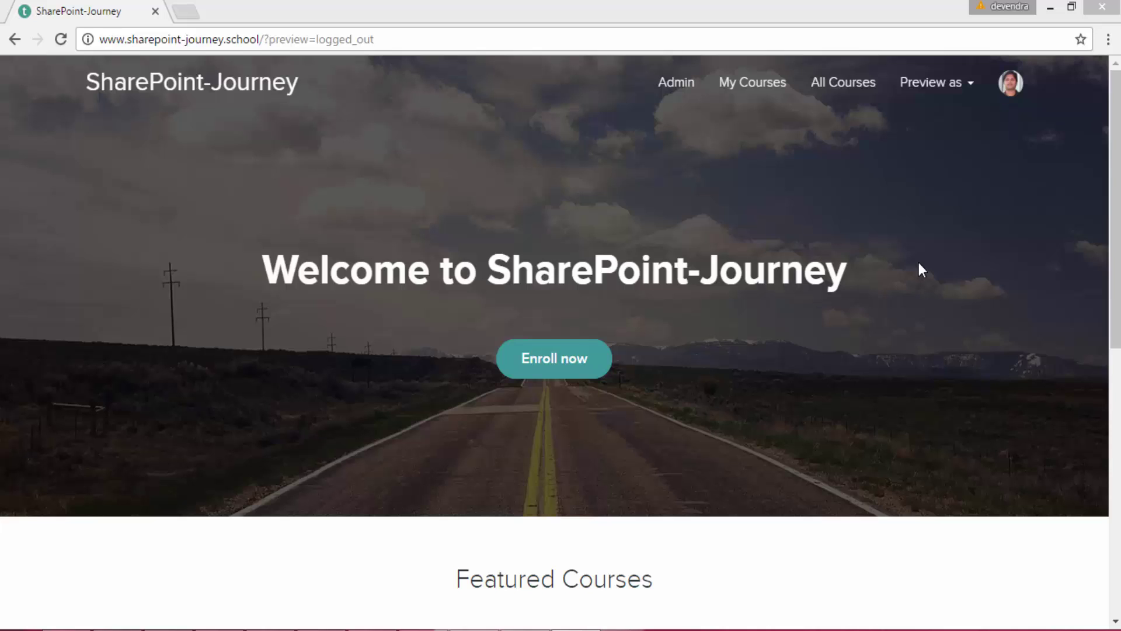
# Focus the browser and open the details pane for the Modern Invoices library
pyautogui.click(247, 47)
pyautogui.click(168, 181)
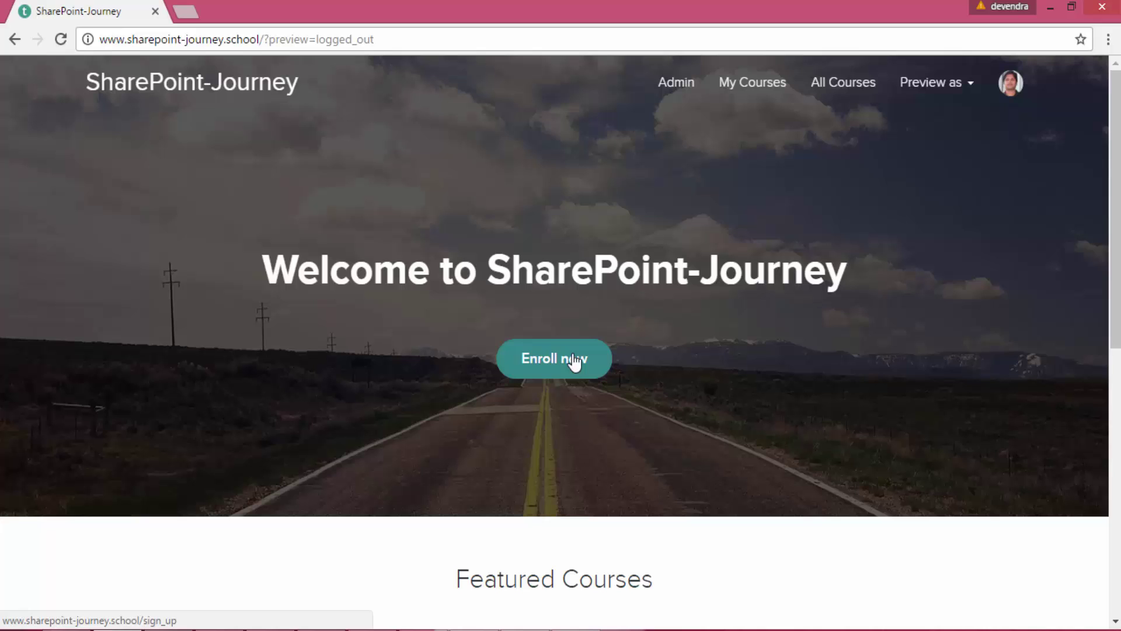
pyautogui.moveTo(1115, 236); pyautogui.dragTo(1116, 450)
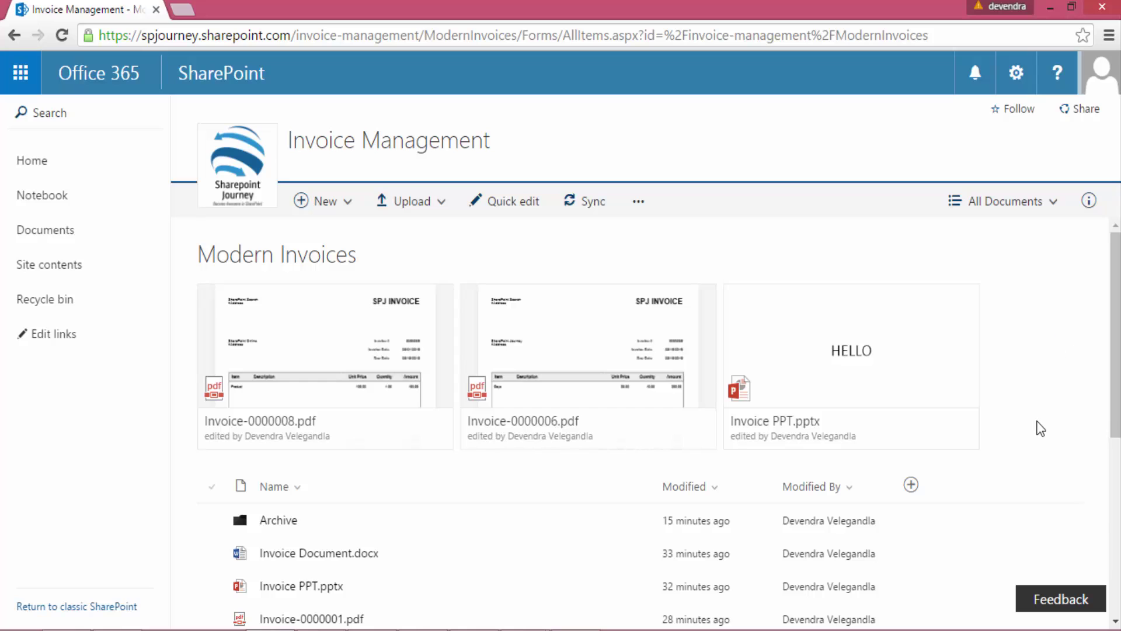
pyautogui.scroll(-3, 1039, 438)
pyautogui.scroll(3, 1039, 438)
pyautogui.scroll(-3, 1043, 442)
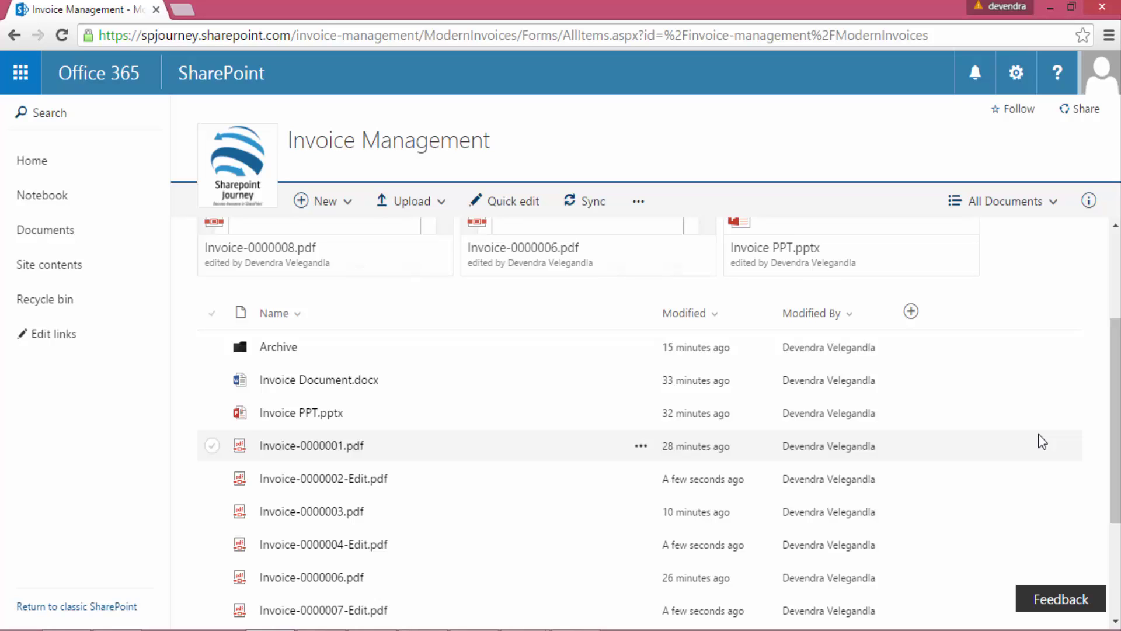
pyautogui.scroll(3, 1039, 435)
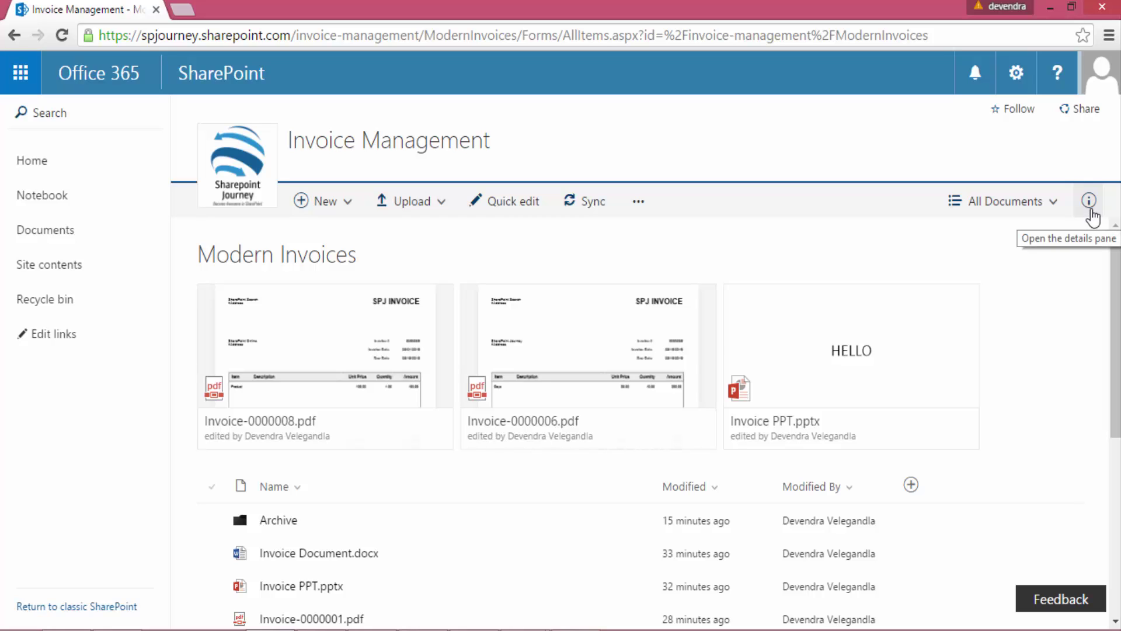
pyautogui.click(1088, 201)
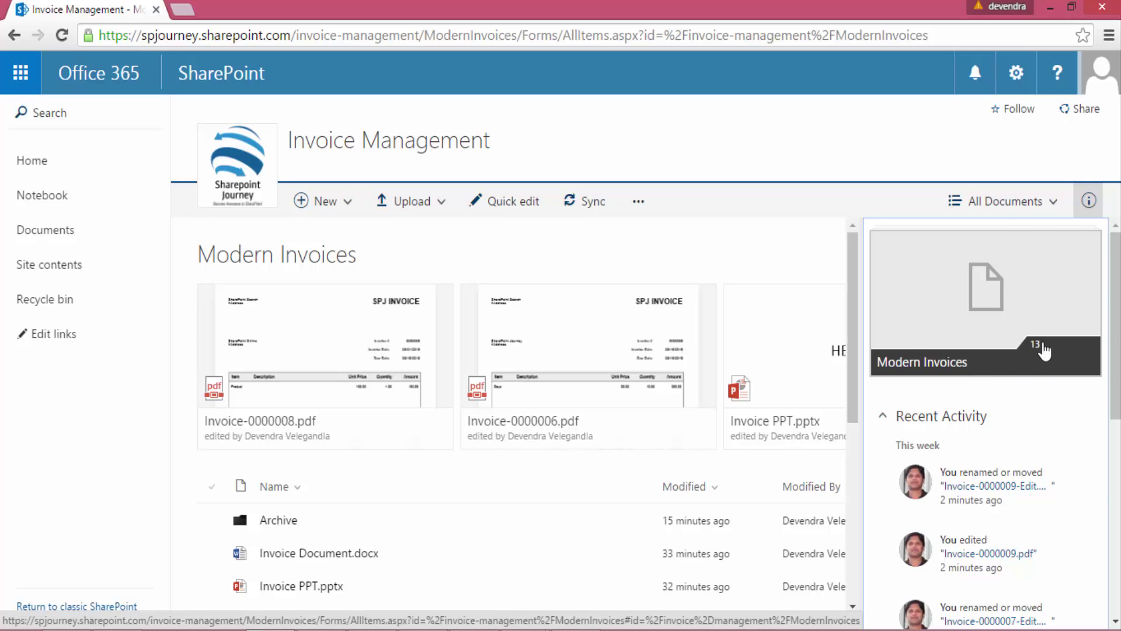
pyautogui.scroll(-3, 1045, 351)
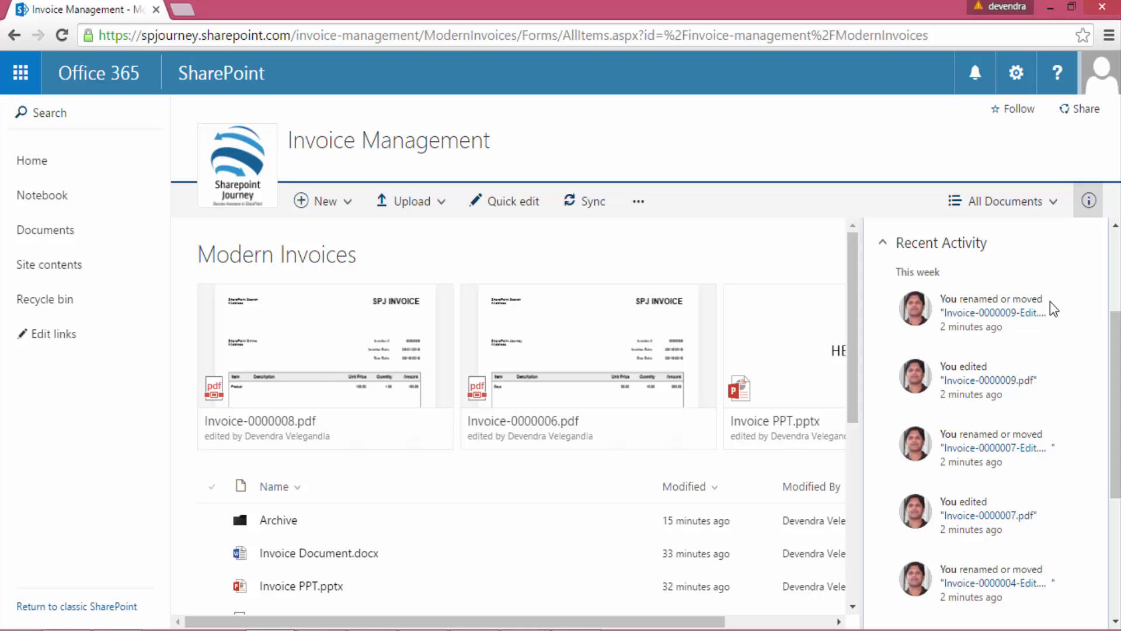
pyautogui.scroll(-4, 1053, 308)
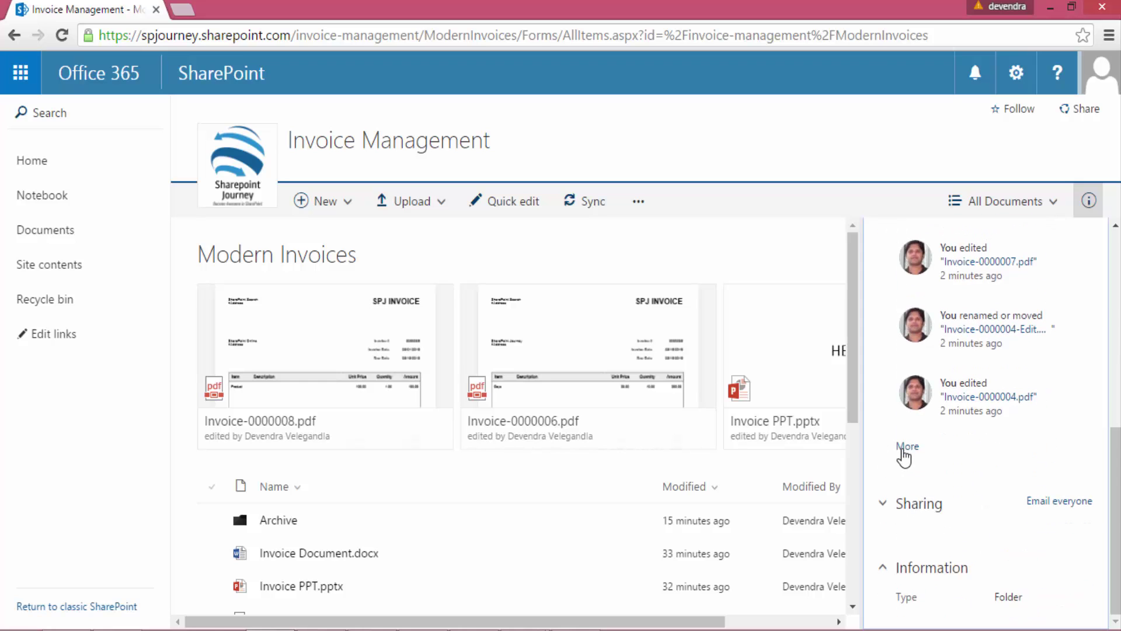
# Expand the library's full recent activity history and scroll down to the Sharing section
pyautogui.click(915, 449)
pyautogui.scroll(-10, 1011, 447)
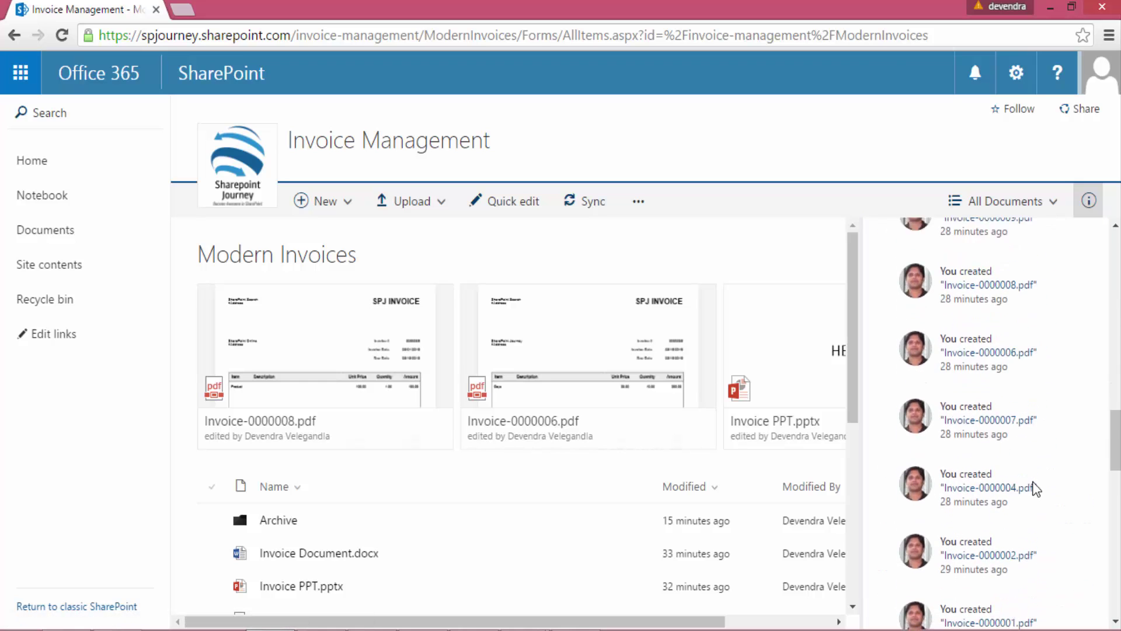
pyautogui.scroll(-8, 1033, 486)
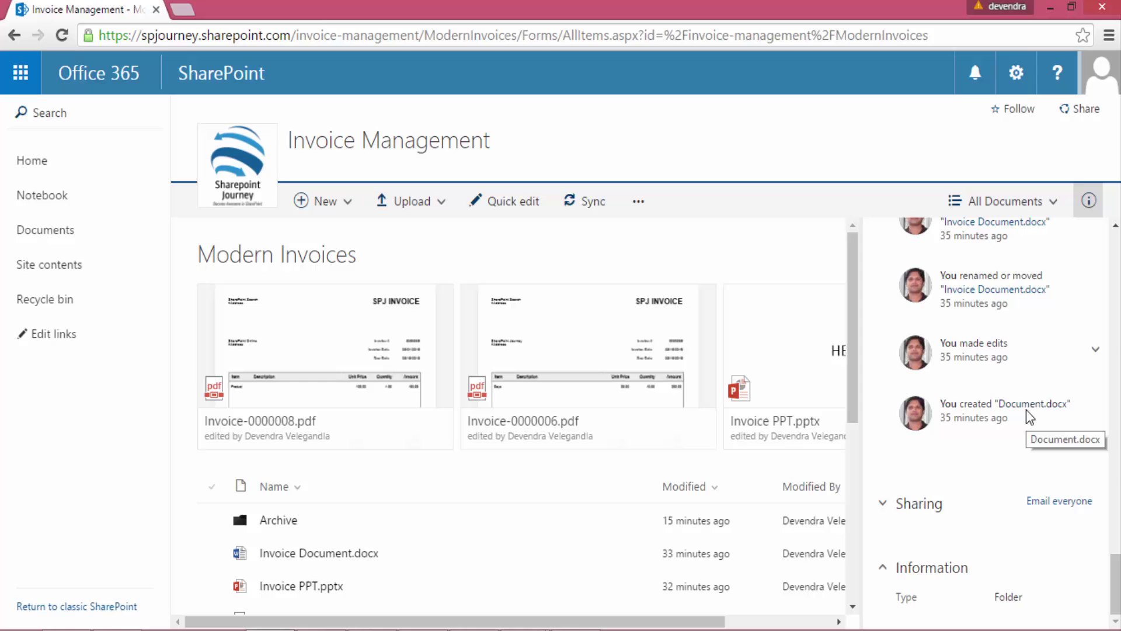
pyautogui.scroll(5, 1029, 417)
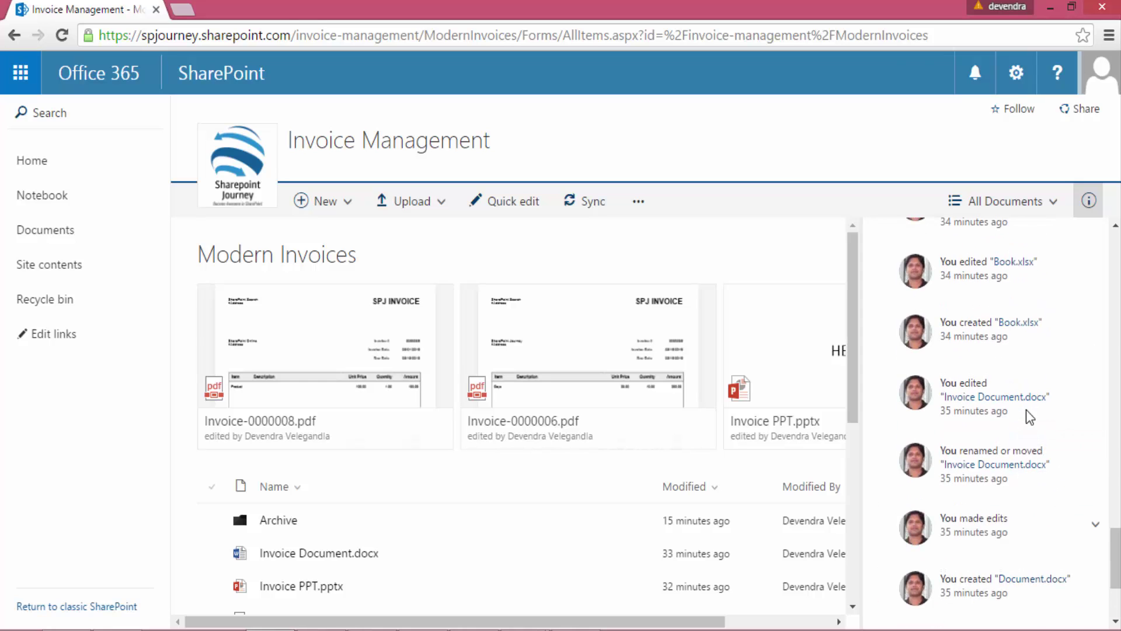
pyautogui.scroll(3, 1008, 412)
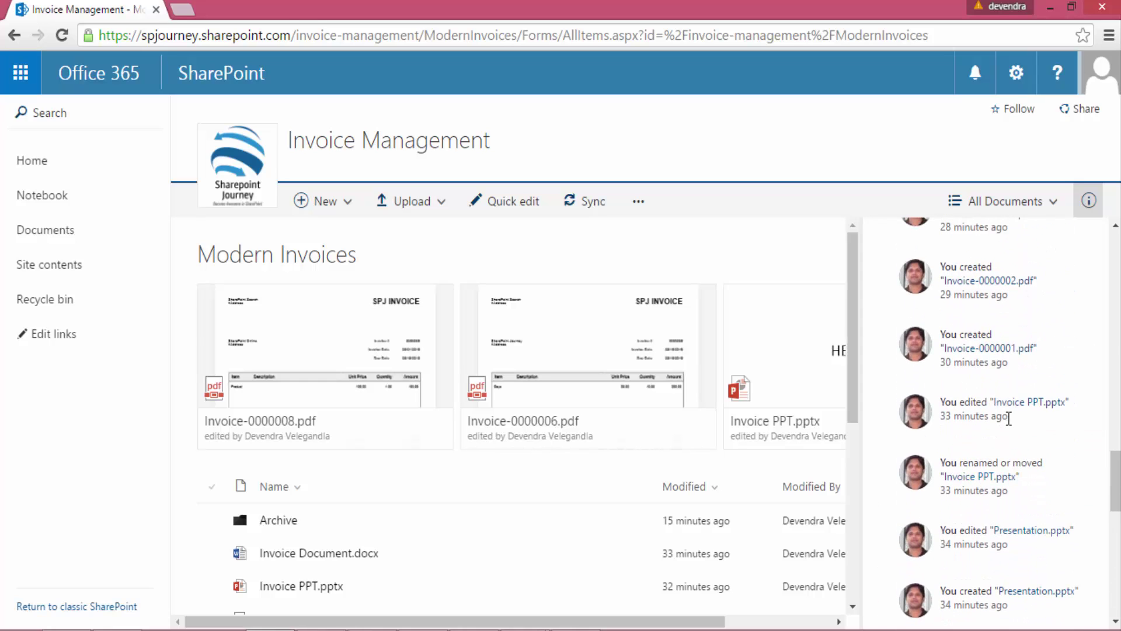
pyautogui.scroll(6, 1008, 417)
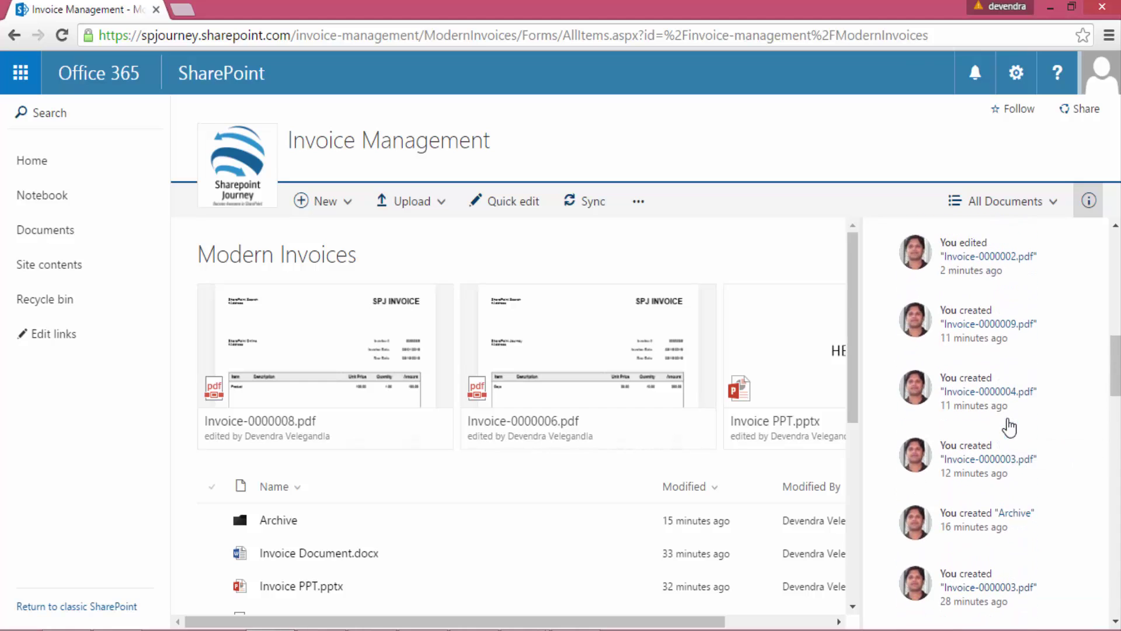
pyautogui.scroll(8, 1010, 428)
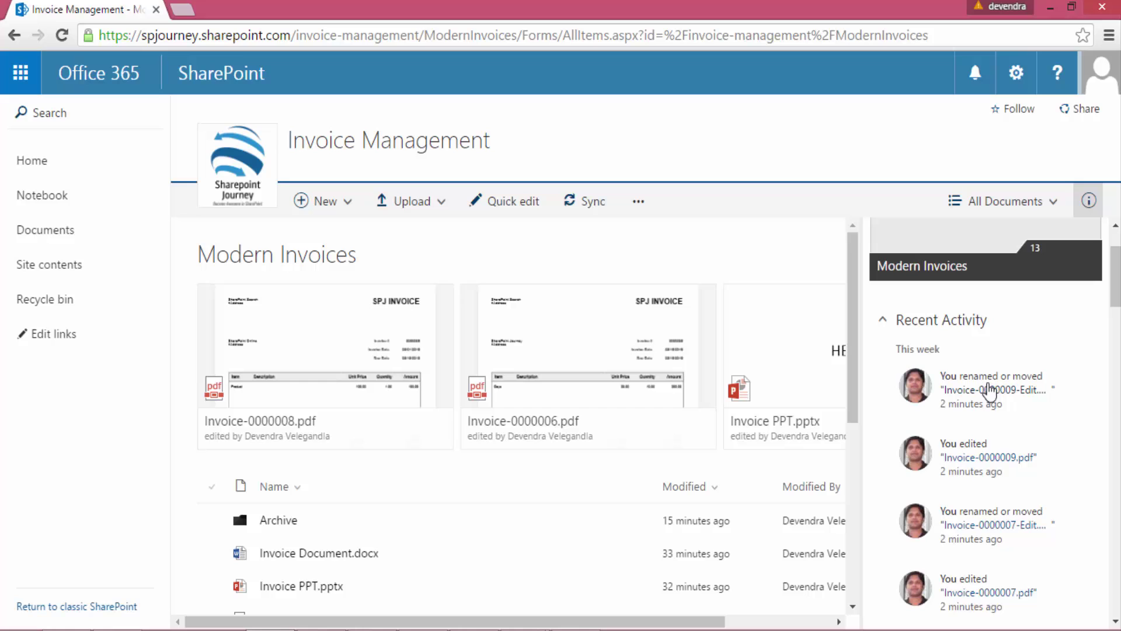
pyautogui.scroll(-1, 1005, 497)
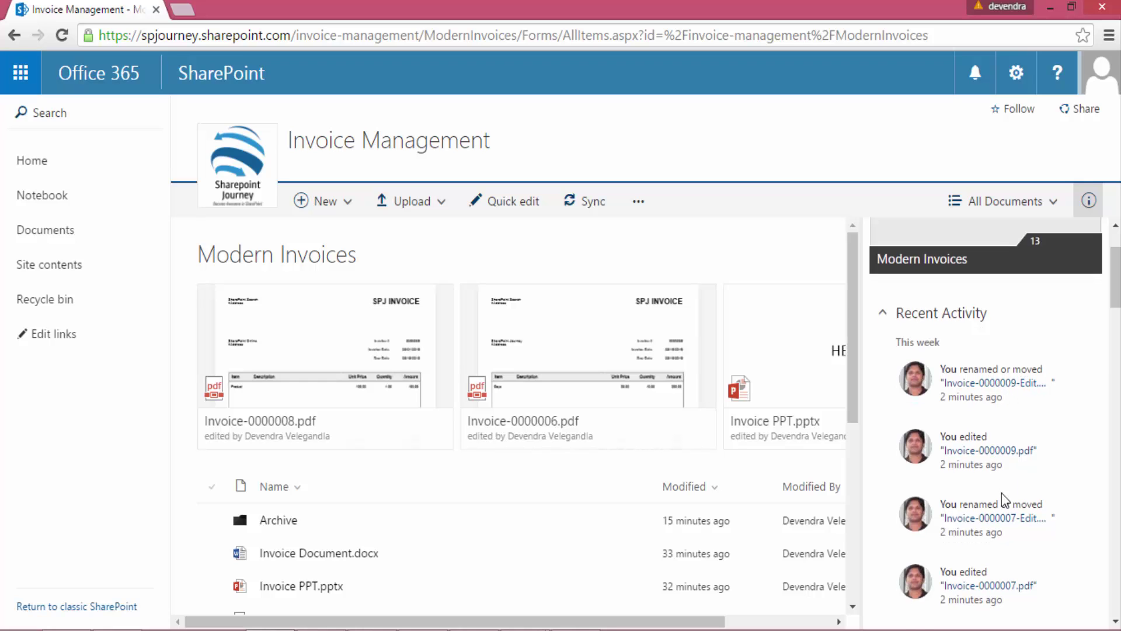
pyautogui.scroll(-3, 1002, 496)
pyautogui.scroll(-5, 1026, 518)
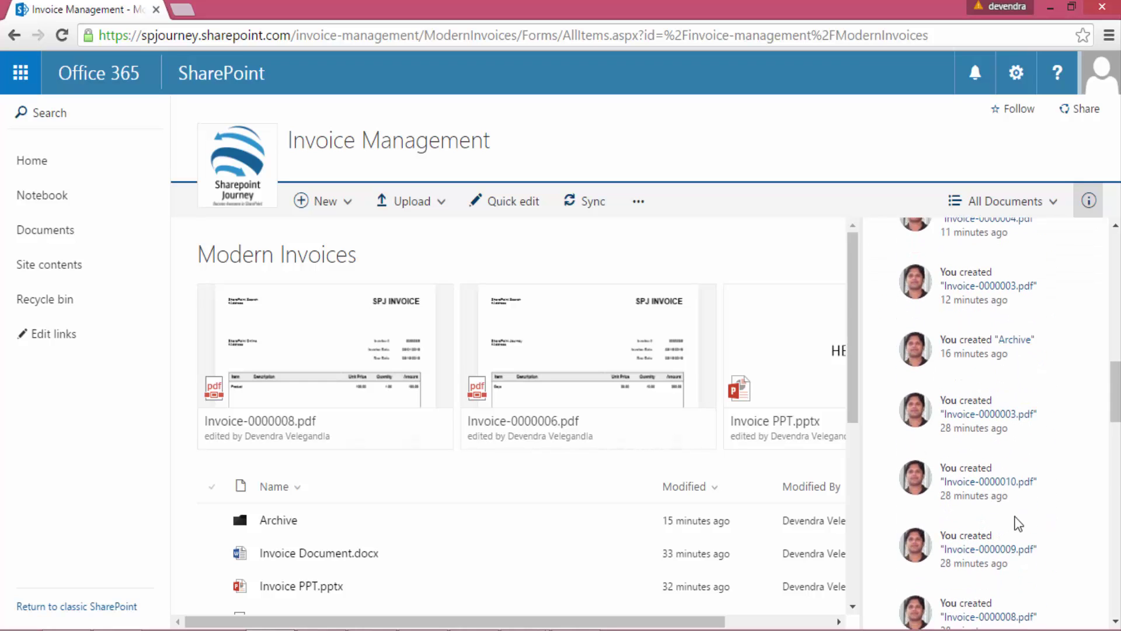
pyautogui.scroll(-10, 1019, 524)
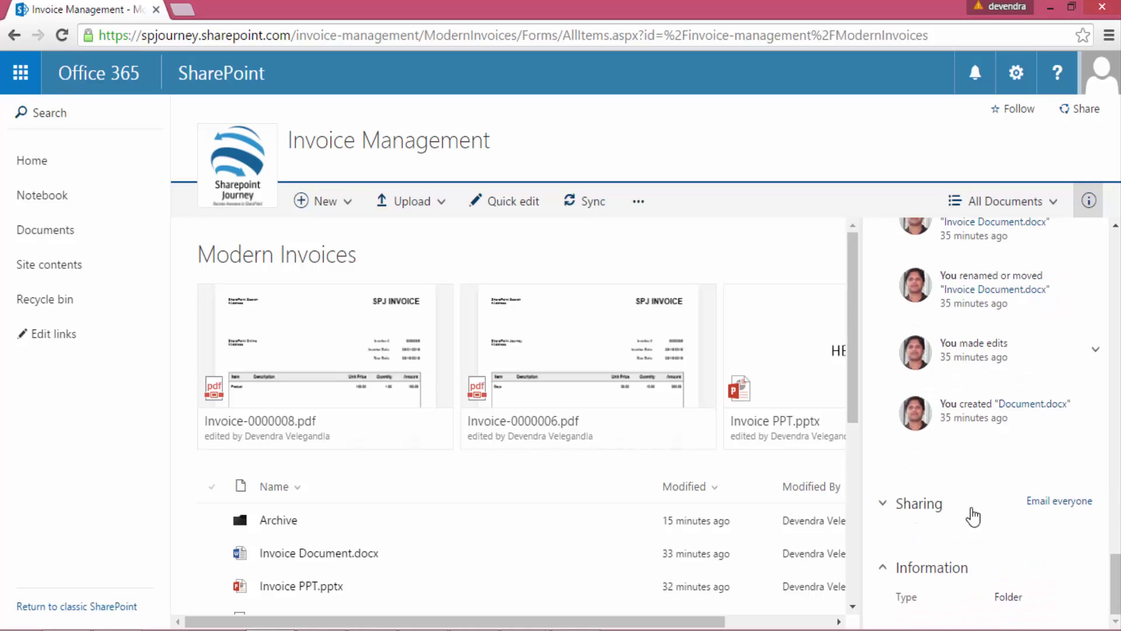
# Expand the list of people the Modern Invoices library is shared with
pyautogui.click(937, 517)
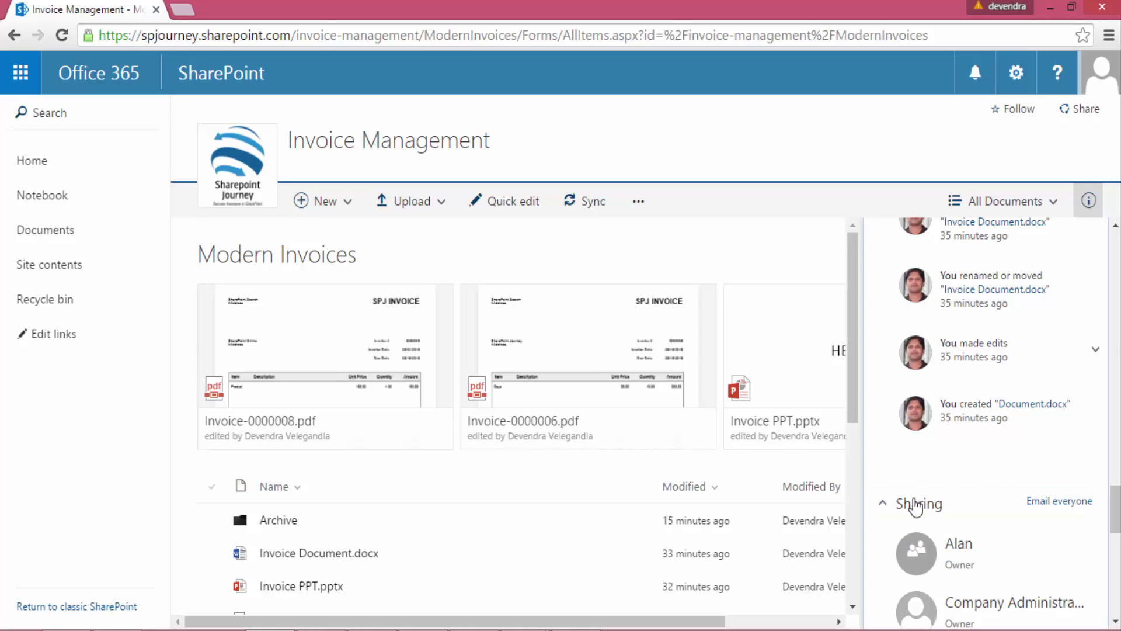
pyautogui.scroll(-6, 927, 400)
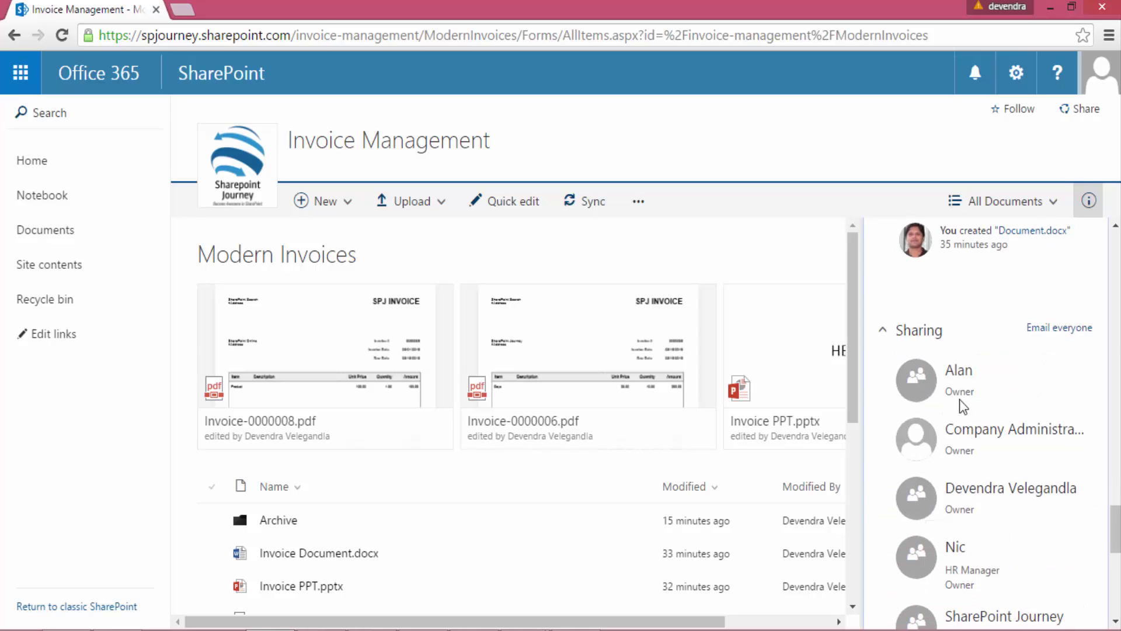
pyautogui.scroll(-6, 963, 397)
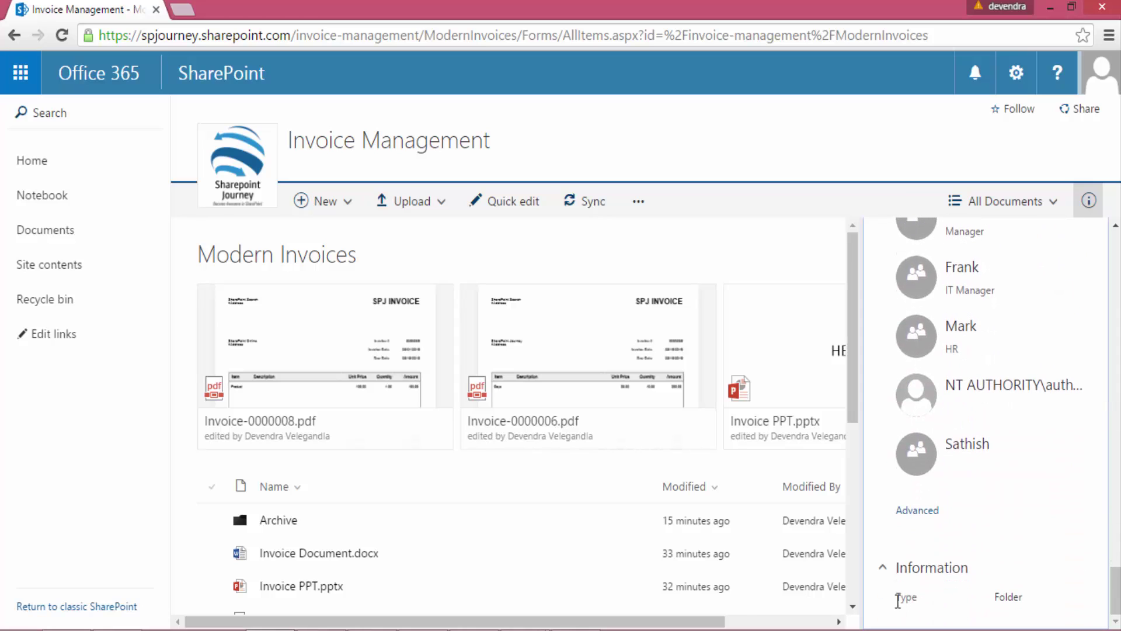
# Select Invoice Document.docx and review its sharing details in the pane
pyautogui.click(409, 551)
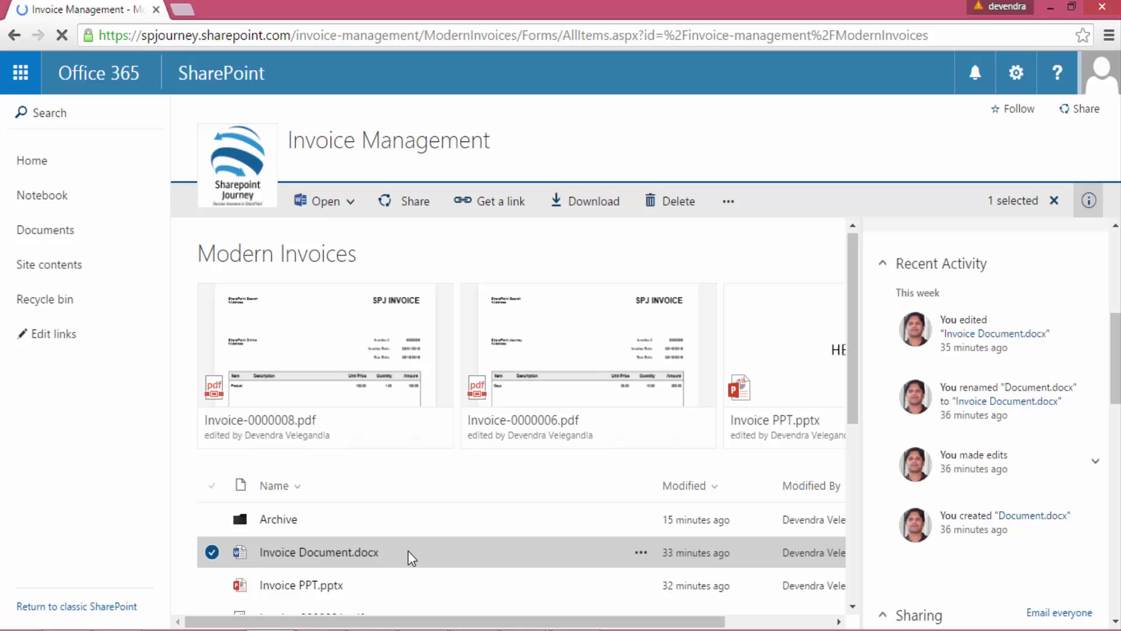
pyautogui.scroll(-5, 1064, 563)
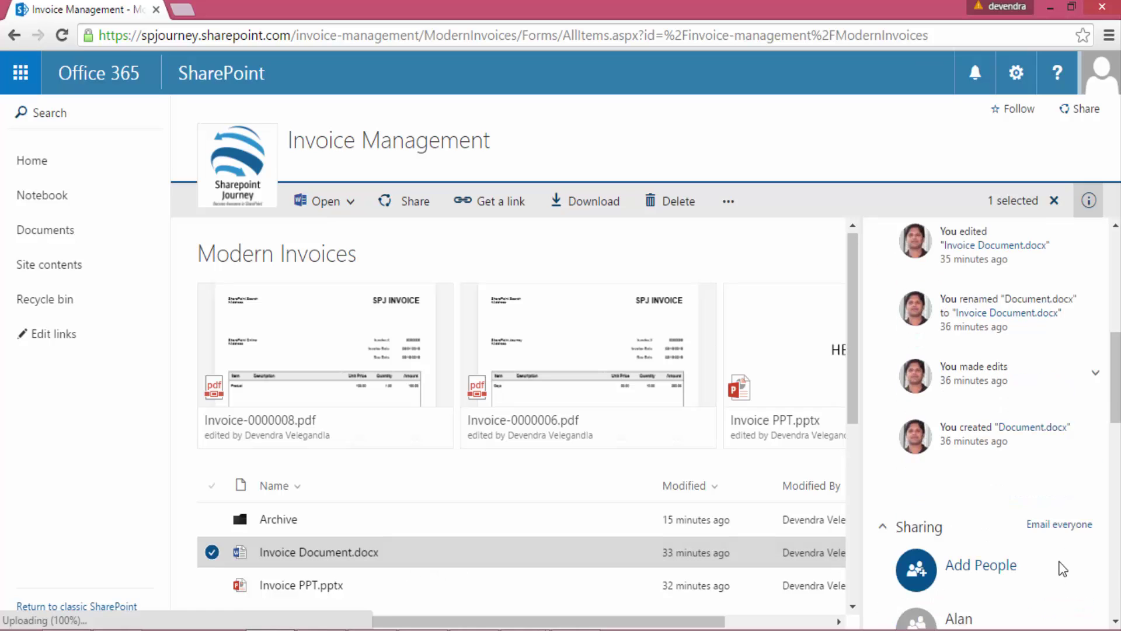
pyautogui.scroll(-10, 1010, 481)
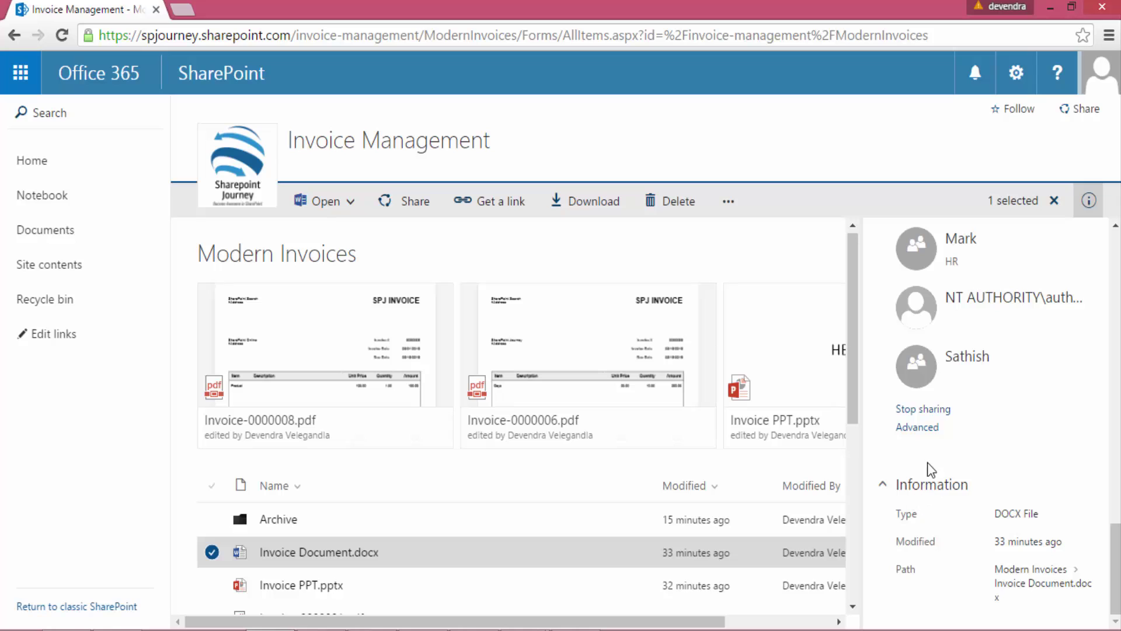
pyautogui.scroll(8, 967, 449)
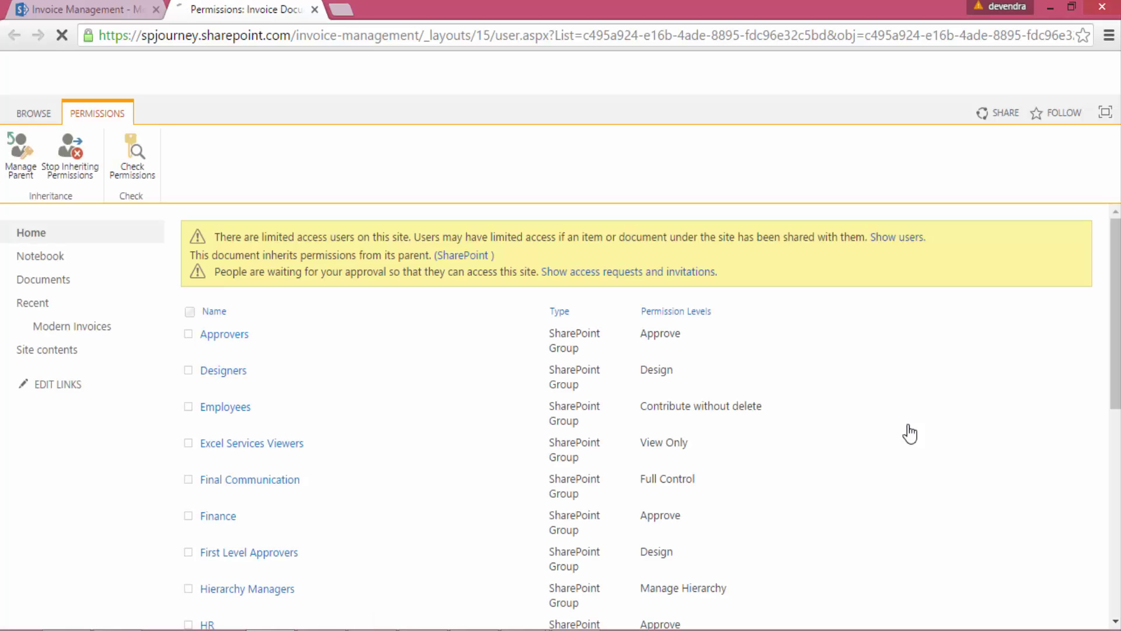
pyautogui.scroll(-8, 445, 486)
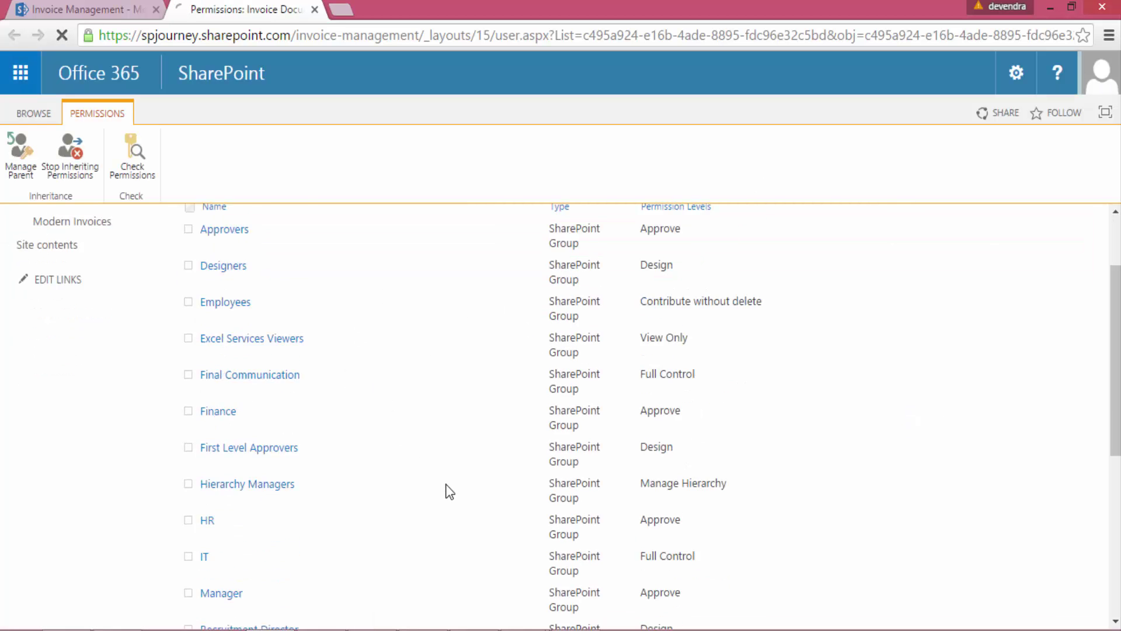
pyautogui.scroll(8, 445, 486)
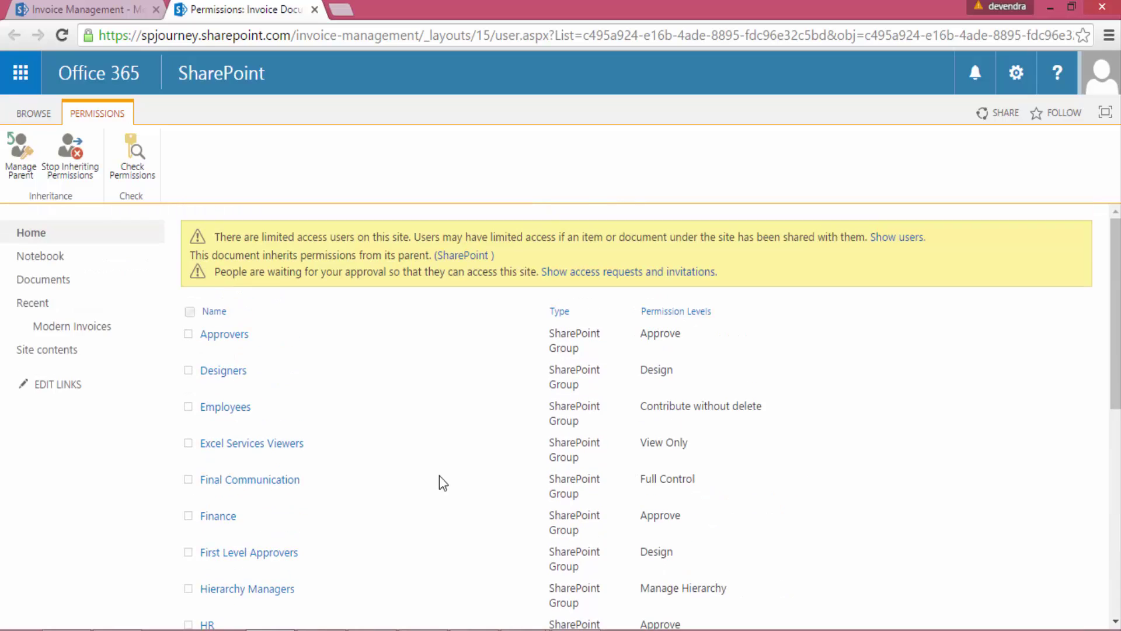
pyautogui.click(314, 10)
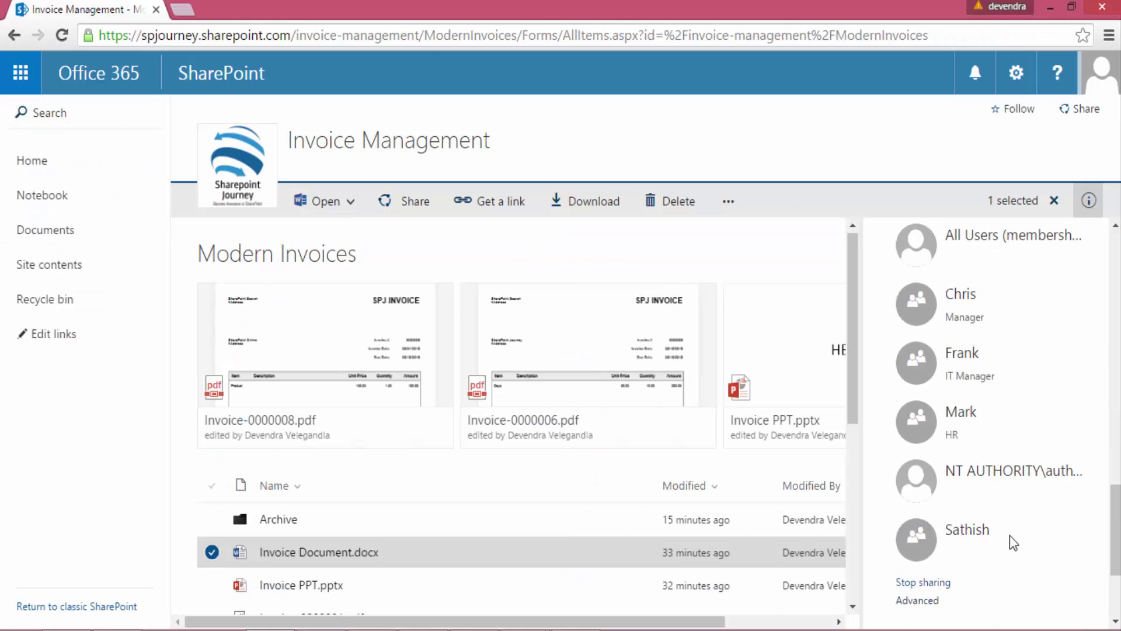
# Stop sharing Invoice Document.docx and confirm removing everyone except owners
pyautogui.click(932, 584)
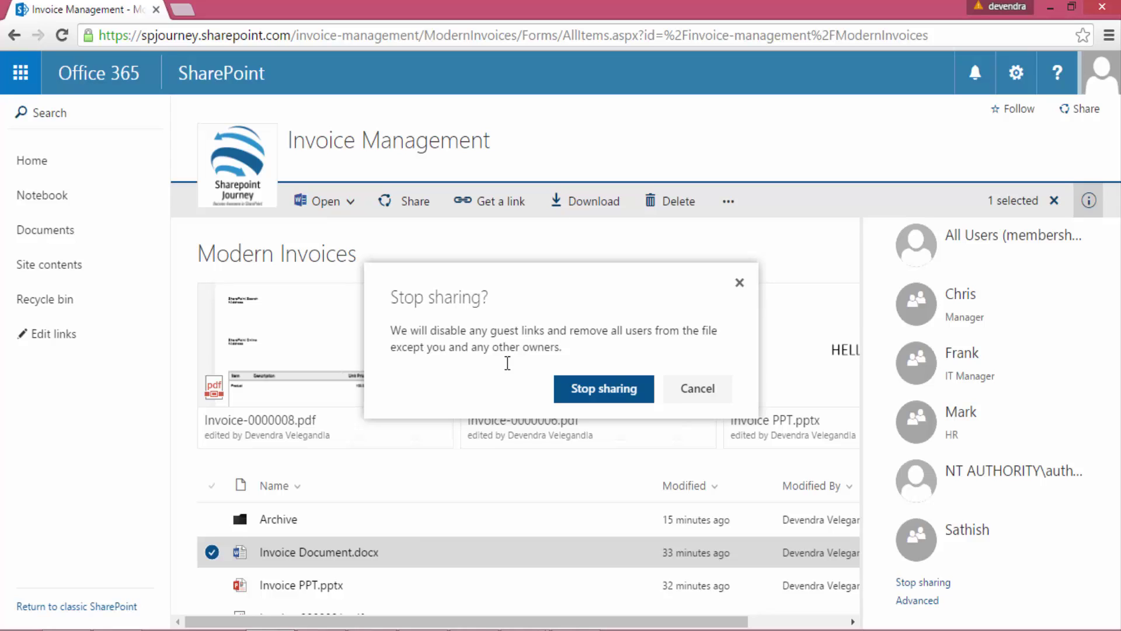
pyautogui.click(607, 387)
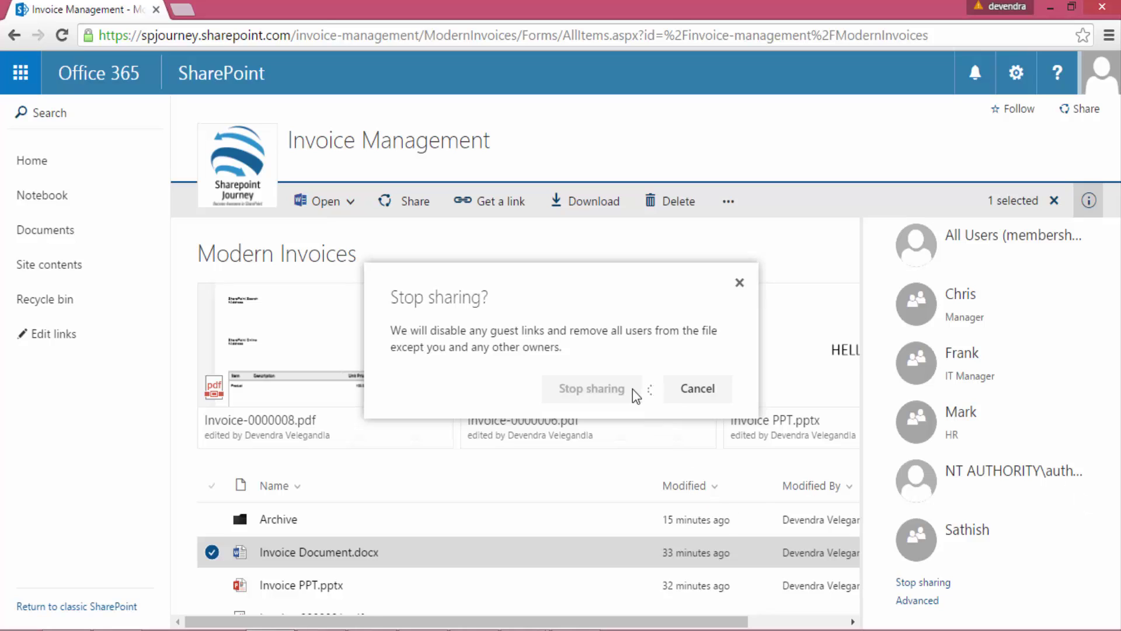
# Scroll the library view and clear the file selection to refresh the details
pyautogui.scroll(3, 1009, 551)
pyautogui.scroll(4, 1007, 551)
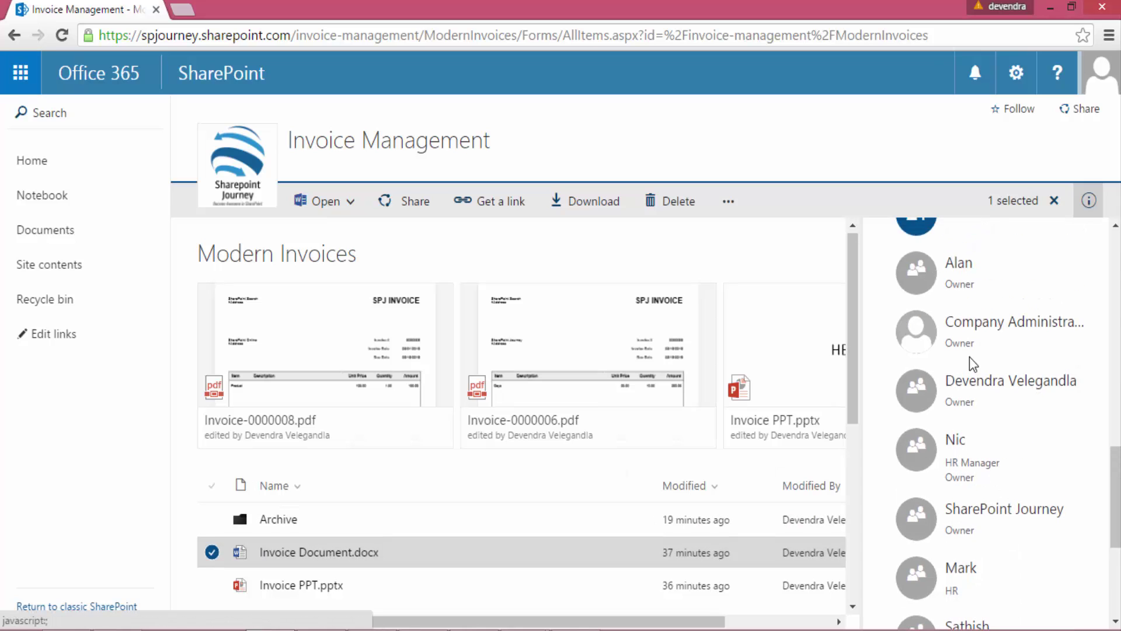
pyautogui.scroll(2, 972, 362)
pyautogui.scroll(-3, 979, 531)
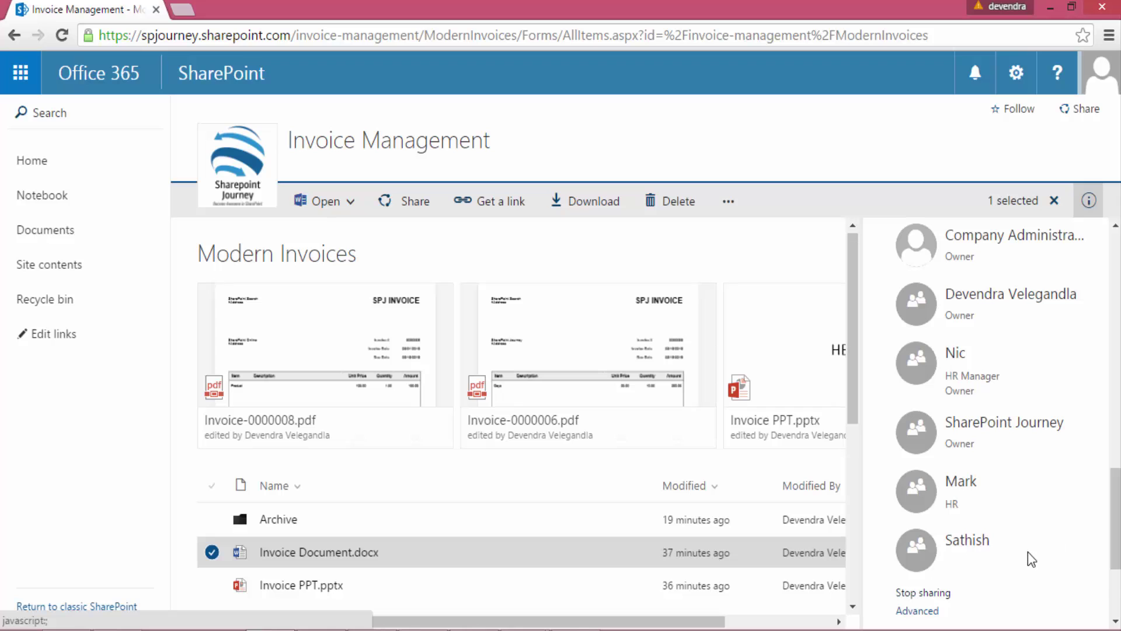
pyautogui.scroll(3, 1028, 555)
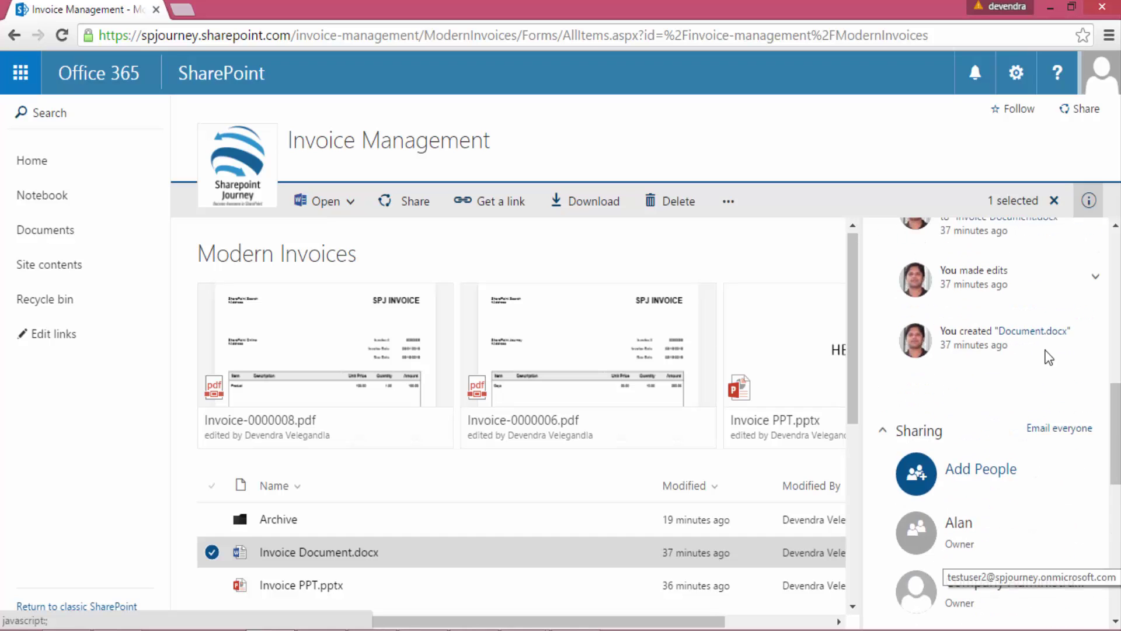
pyautogui.press('Escape')
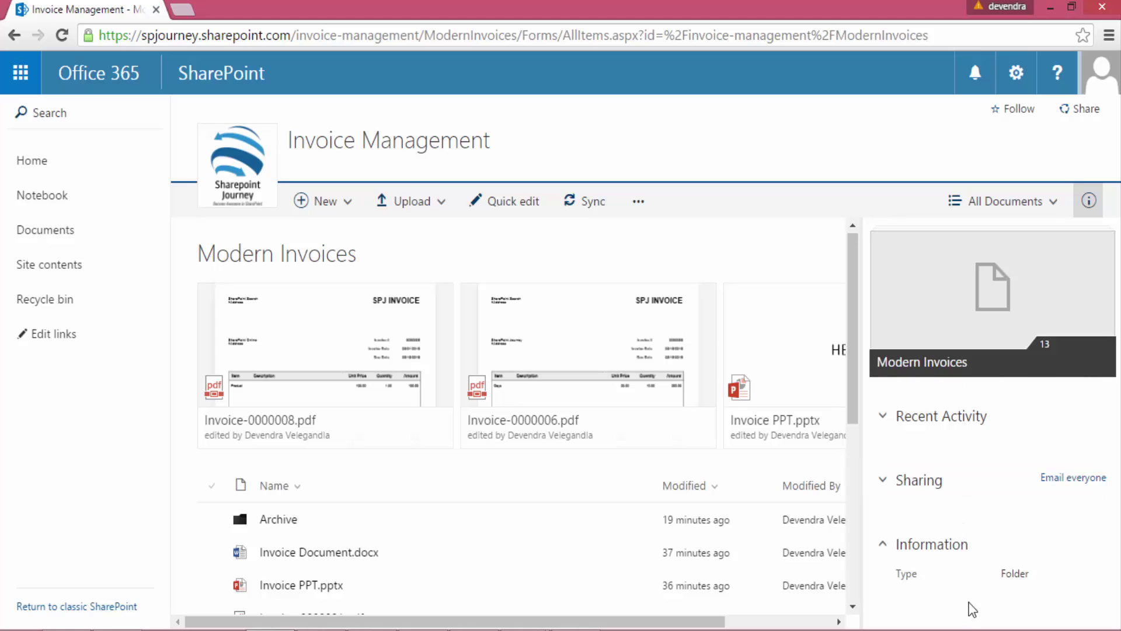
# Reselect Invoice Document.docx and expand its Sharing section to review the remaining people
pyautogui.click(409, 552)
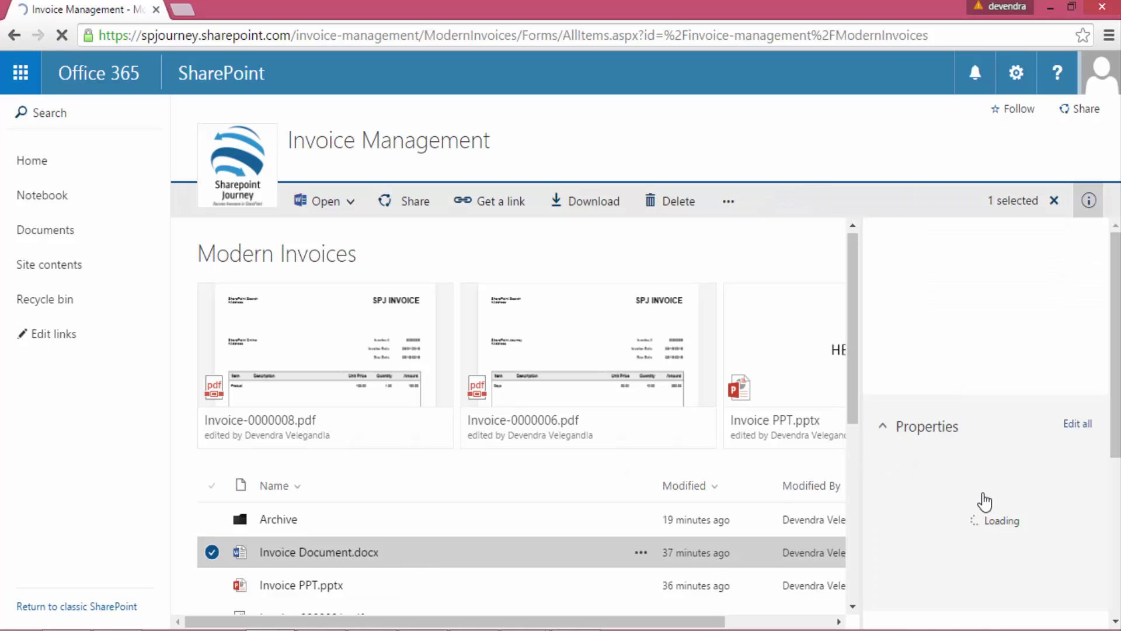
pyautogui.scroll(-4, 1004, 519)
pyautogui.click(931, 423)
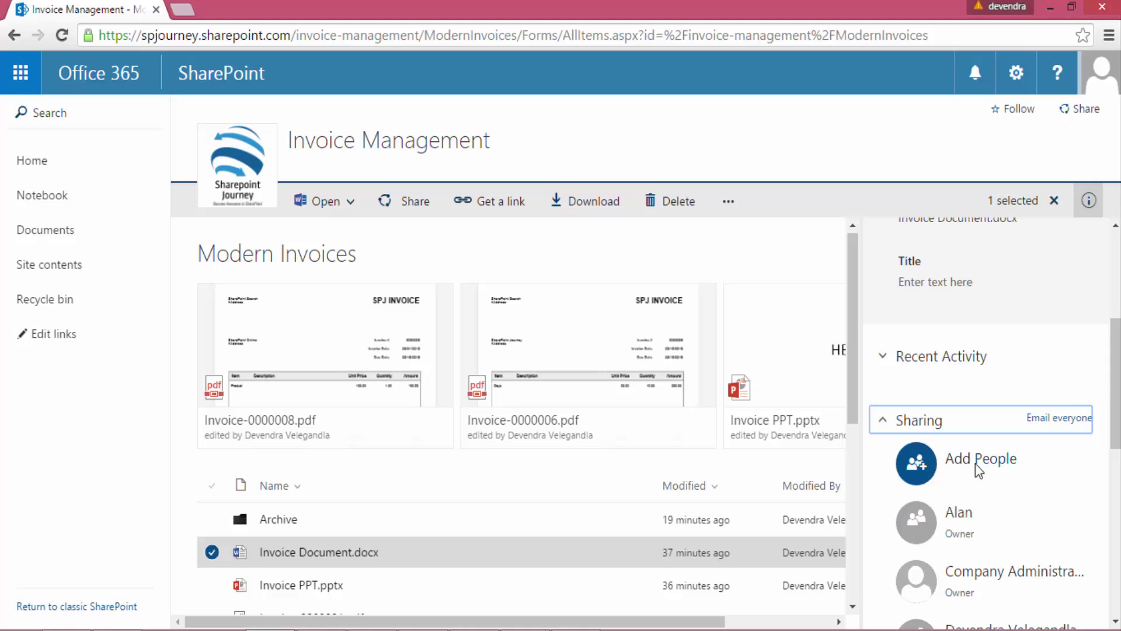
pyautogui.scroll(-8, 976, 464)
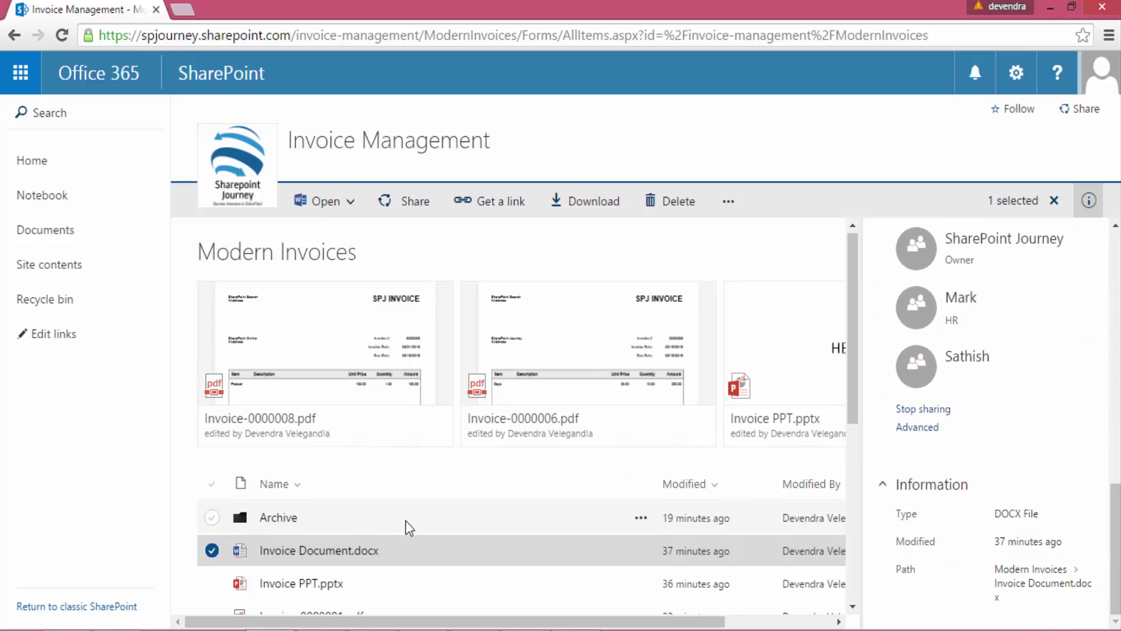
pyautogui.scroll(-4, 405, 521)
# Select only Invoice PPT.pptx, review its preview and properties, then collapse Recent Activity
pyautogui.click(213, 320)
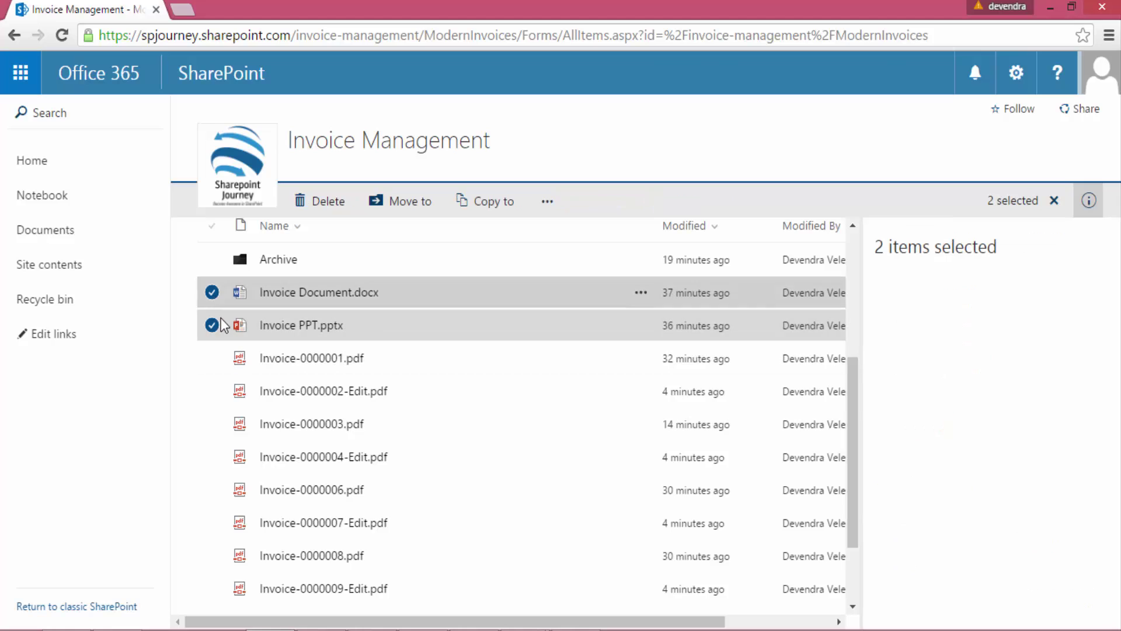
pyautogui.click(212, 292)
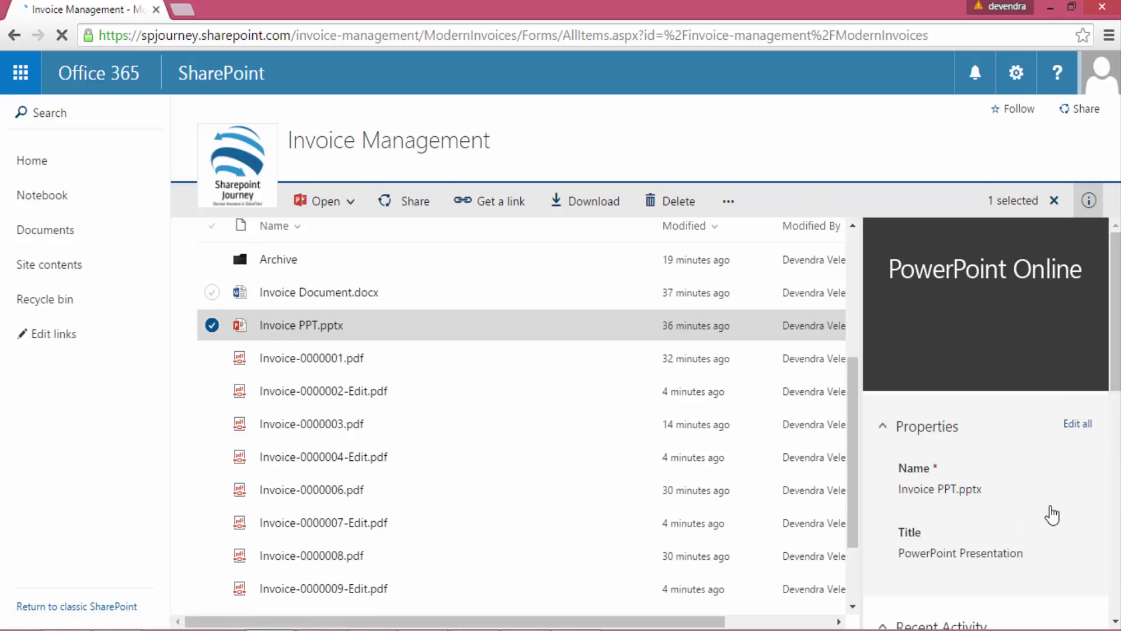
pyautogui.scroll(-4, 1051, 514)
pyautogui.scroll(4, 1033, 406)
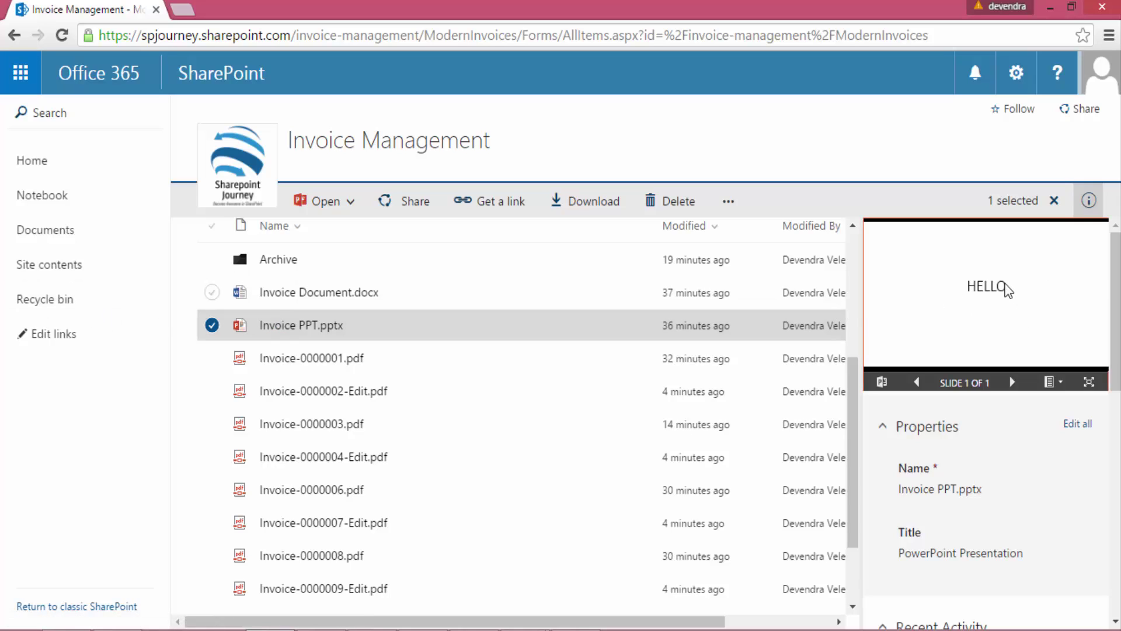
pyautogui.scroll(-5, 1028, 456)
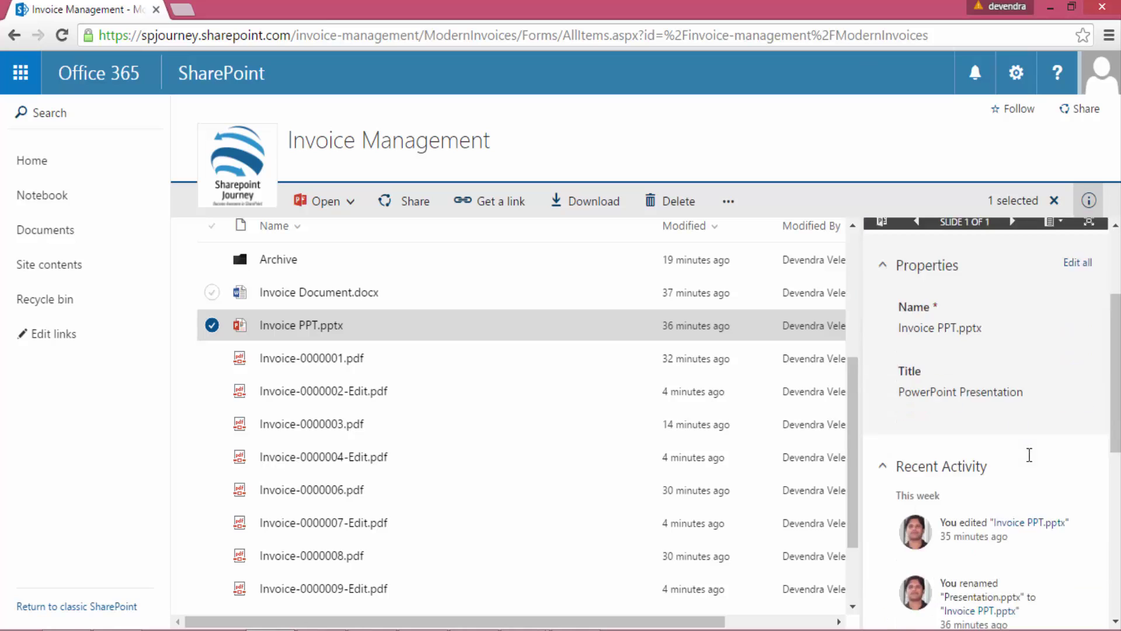
pyautogui.scroll(-4, 931, 407)
pyautogui.scroll(3, 930, 408)
pyautogui.scroll(-1, 923, 503)
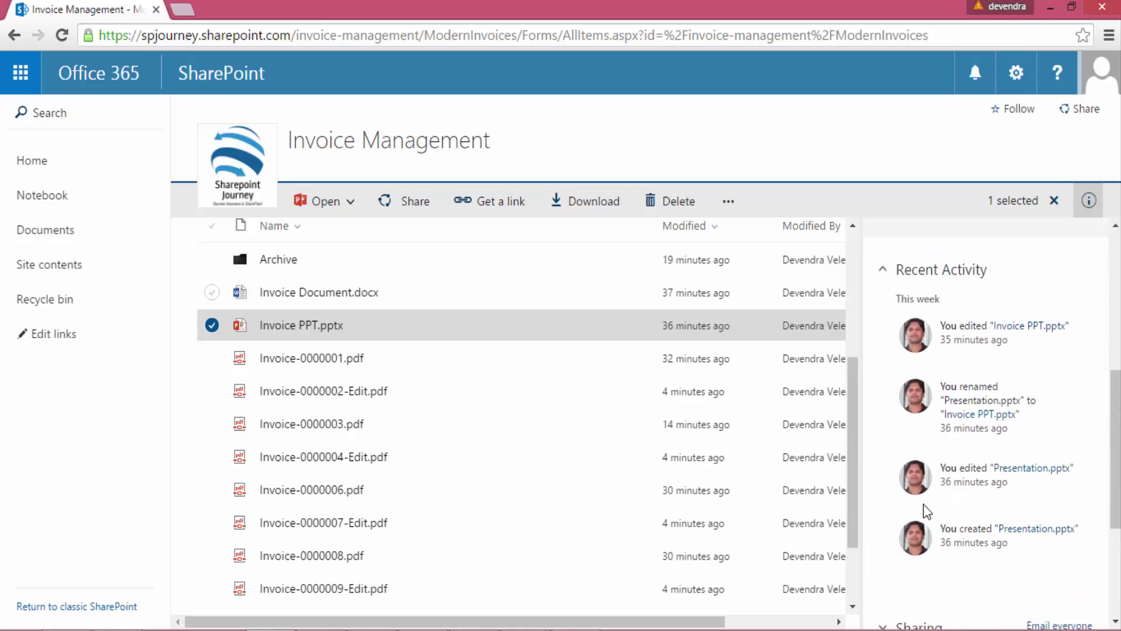
pyautogui.scroll(2, 913, 421)
pyautogui.click(879, 300)
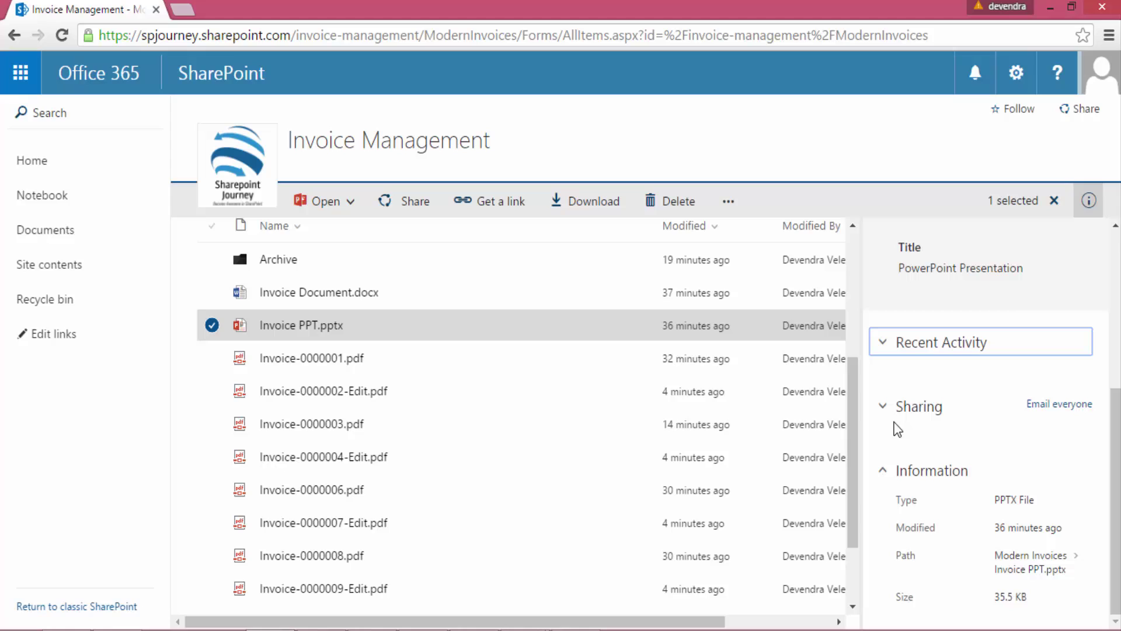